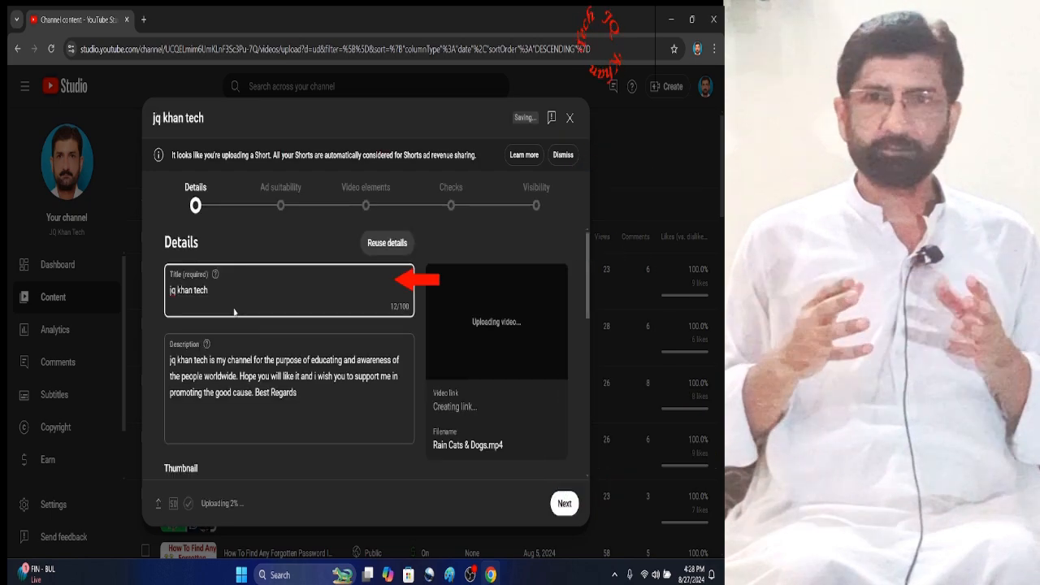
# Step: Set the title to "Rain Cats & Dogs" and start the description with "Rain Cats & Dogs at the end of summer"
pyautogui.write('Rain Cats & Dogs')
pyautogui.moveTo(297, 392); pyautogui.dragTo(164, 356)
pyautogui.write('Rain Cats & Dogs')
pyautogui.write('at the rest of summer')
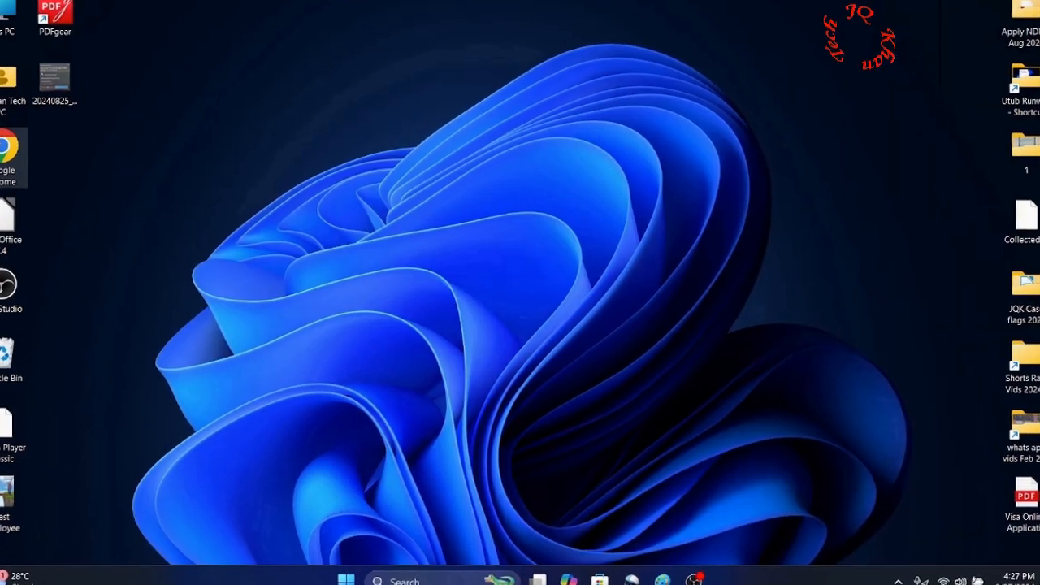
# Step: Open YouTube in Chrome and start a new video upload
pyautogui.doubleClick(22, 148)
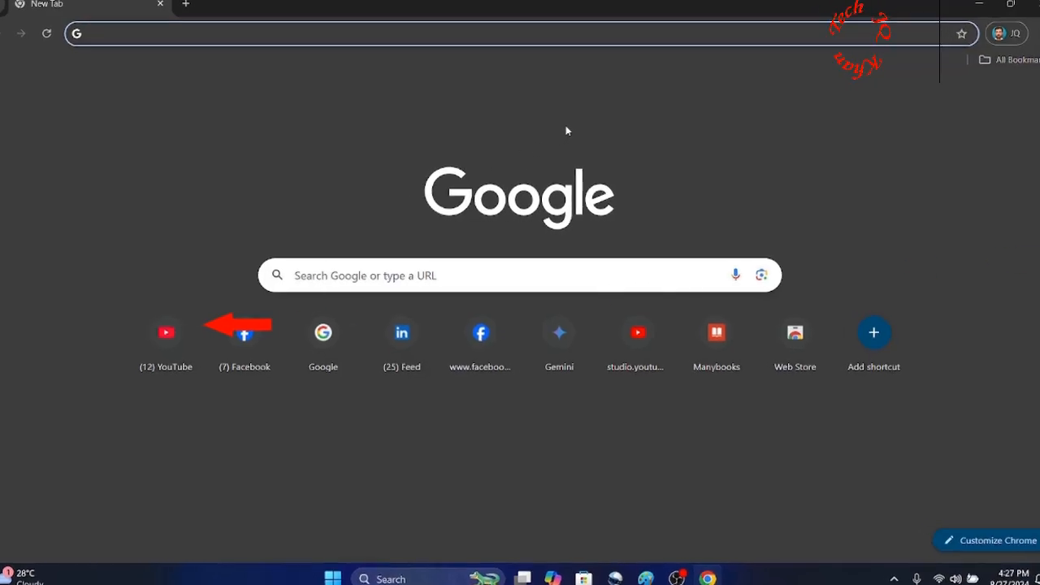
pyautogui.click(179, 363)
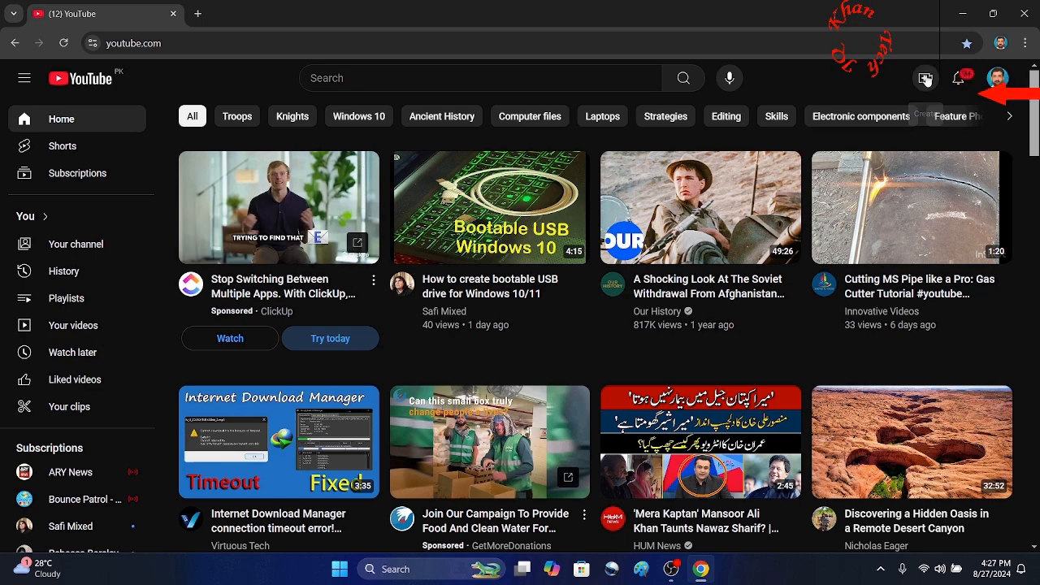
pyautogui.click(924, 79)
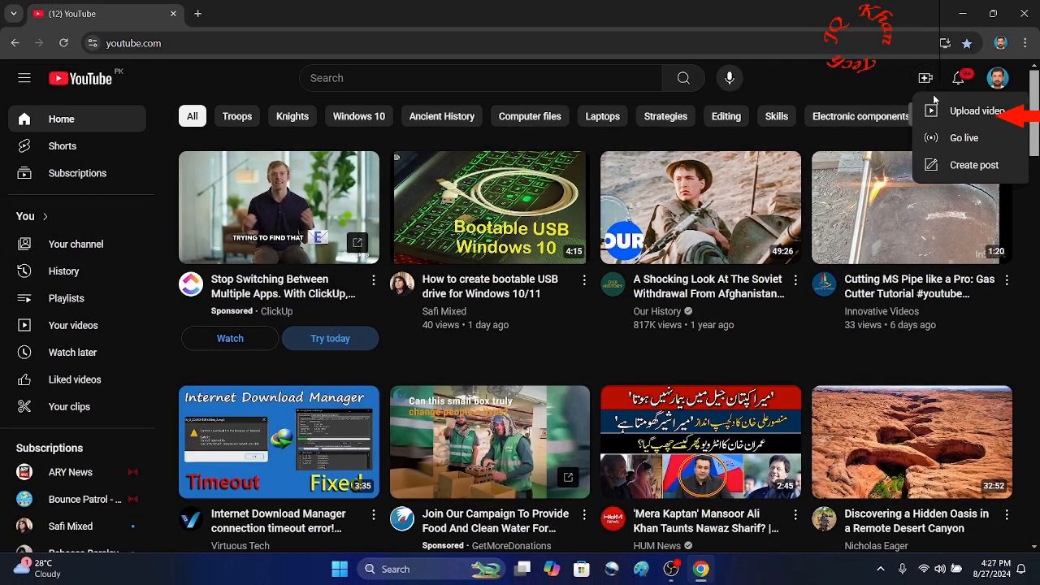
pyautogui.click(1017, 115)
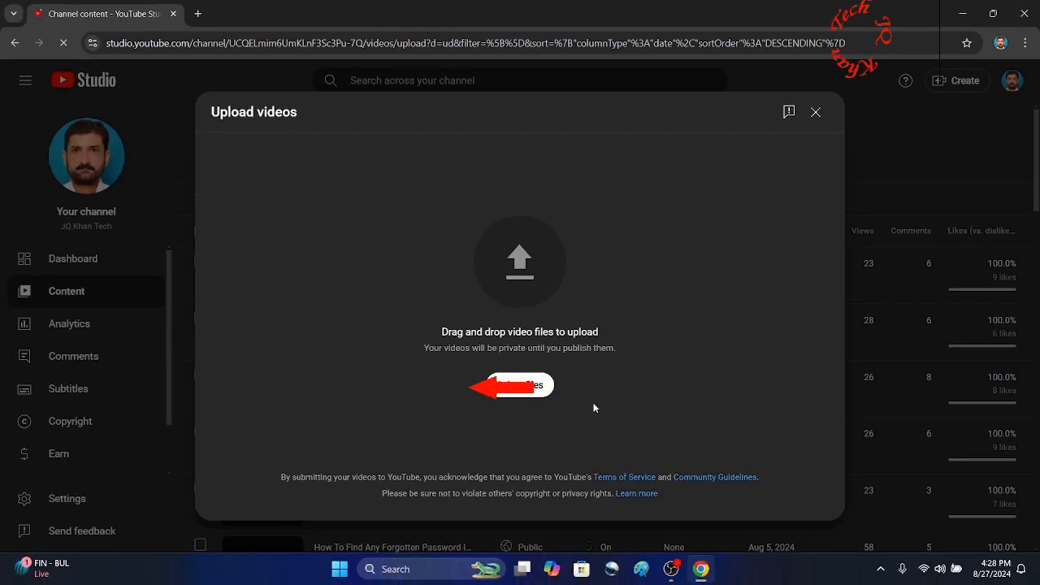
# Step: Choose the Rain Cats & Dogs video from the DELL folder as the file to upload
pyautogui.click(547, 388)
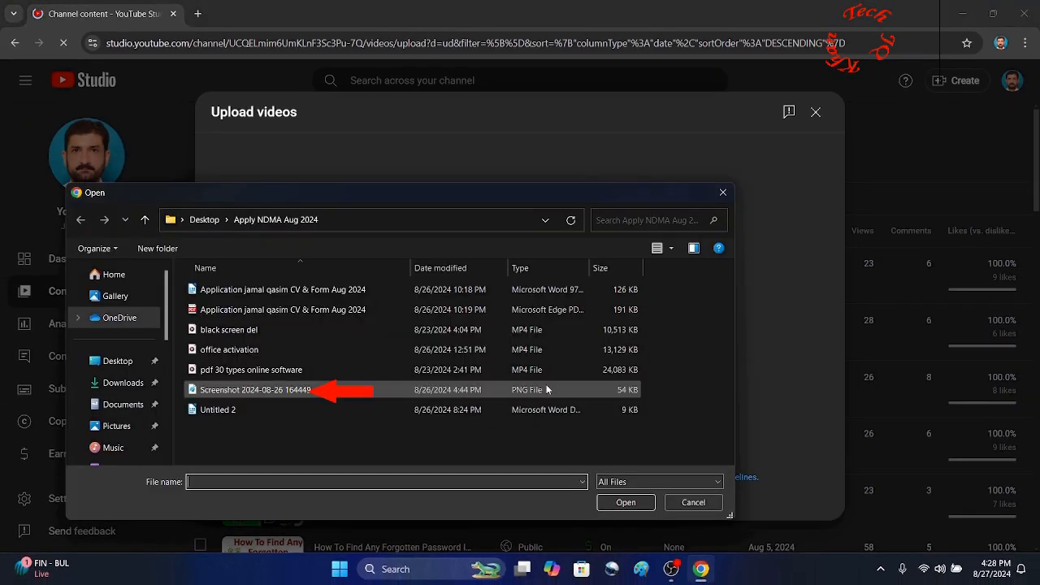
pyautogui.scroll(-3, 122, 365)
pyautogui.click(112, 356)
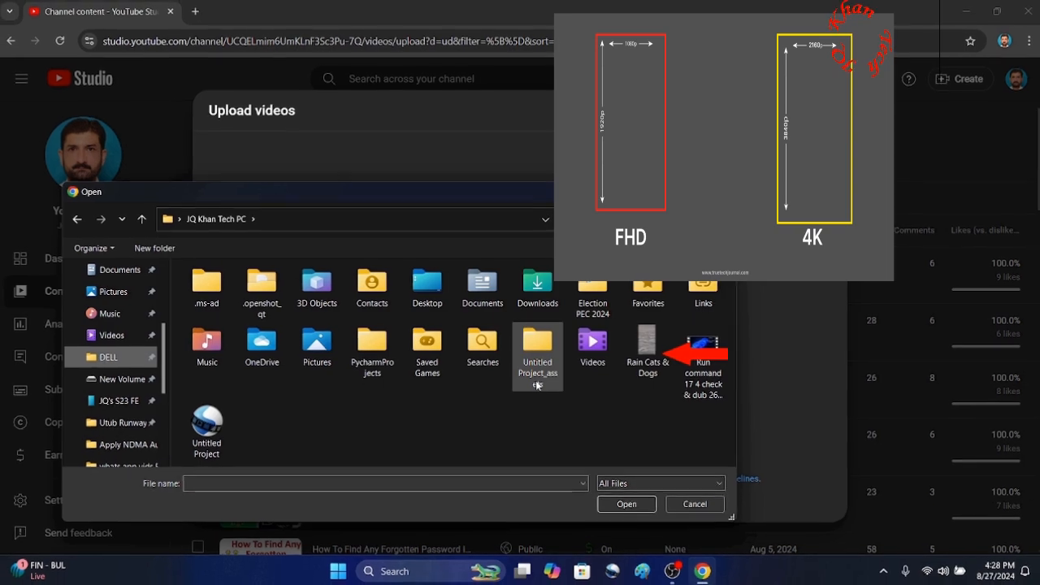
pyautogui.click(646, 345)
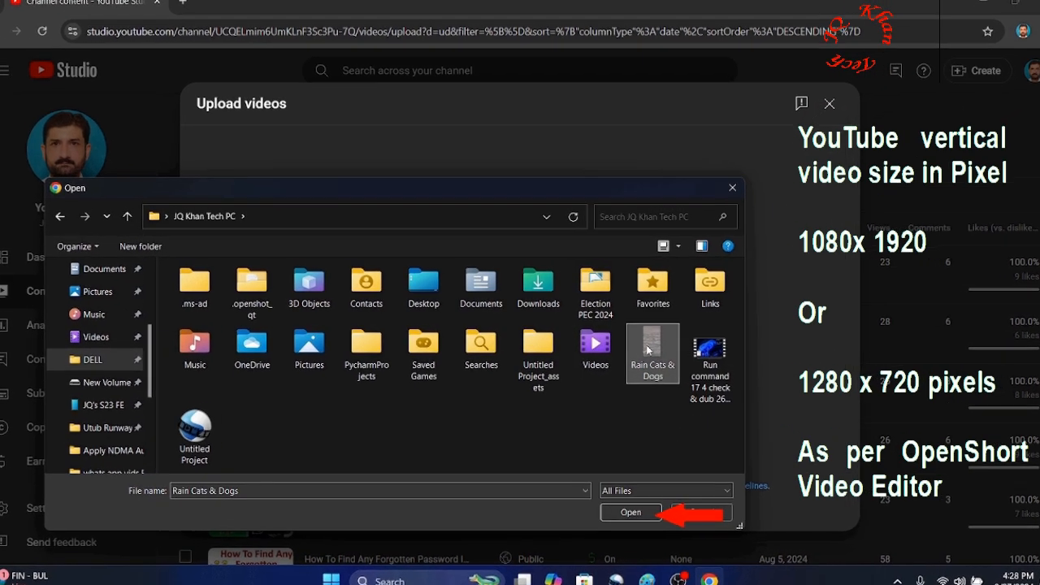
pyautogui.click(621, 503)
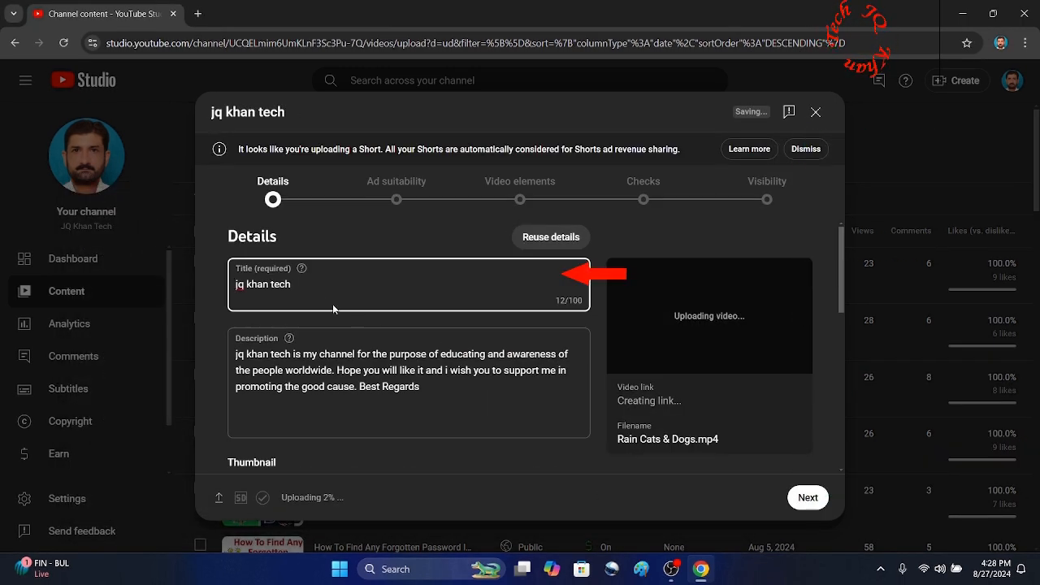
# Step: Replace the video's title with "Rain Cats & Dogs"
pyautogui.moveTo(317, 291); pyautogui.dragTo(142, 276)
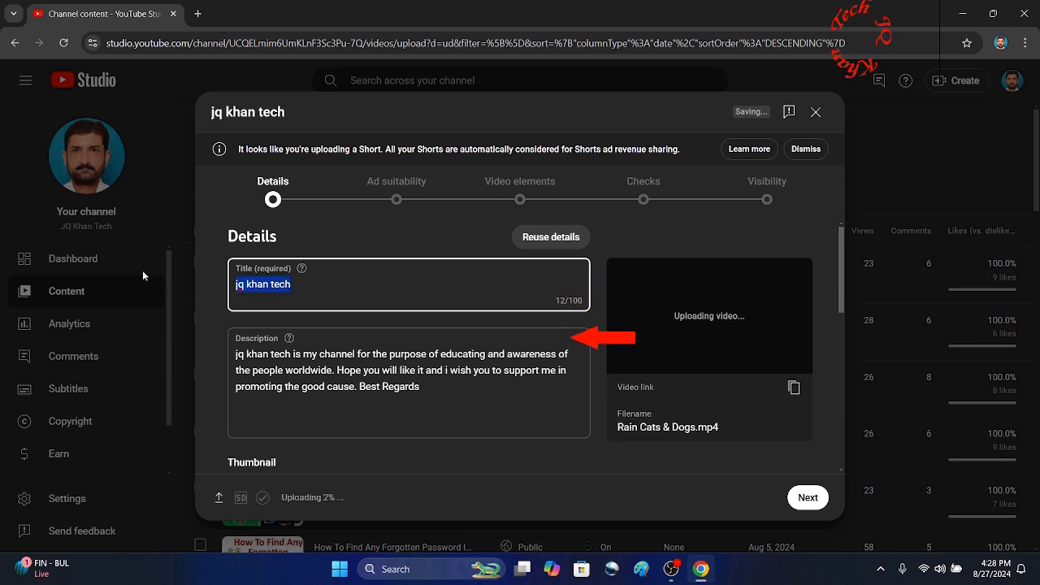
pyautogui.write('Rain Cats & Dogs')
# Step: Replace the description with "Rain Cats & Dogs at the end of summer. the rain was too fast & it shower with great force with much louder voice."
pyautogui.click(362, 386)
pyautogui.moveTo(437, 391); pyautogui.dragTo(274, 358)
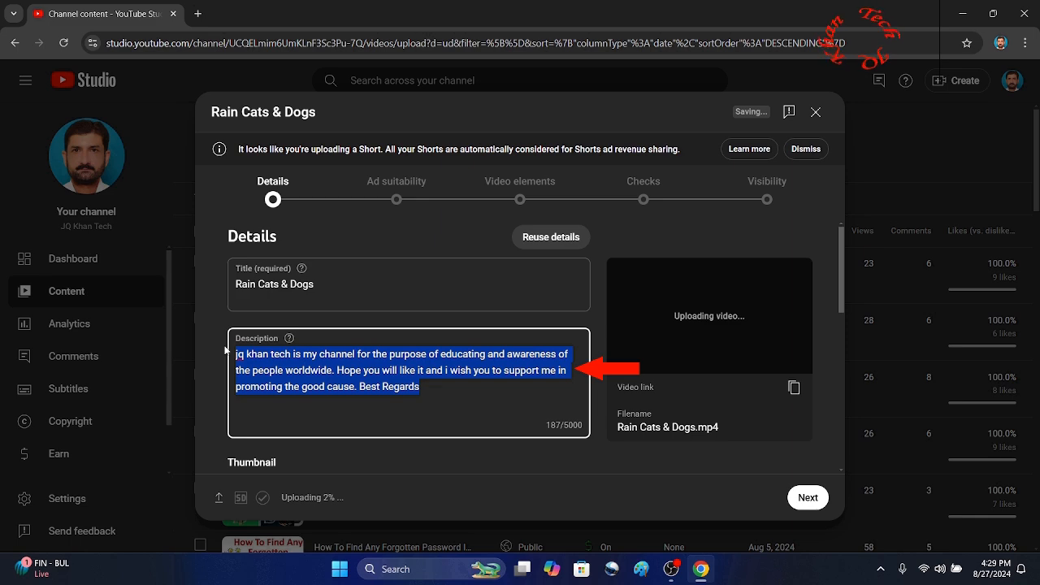
pyautogui.write('Rain Cats & Dogs')
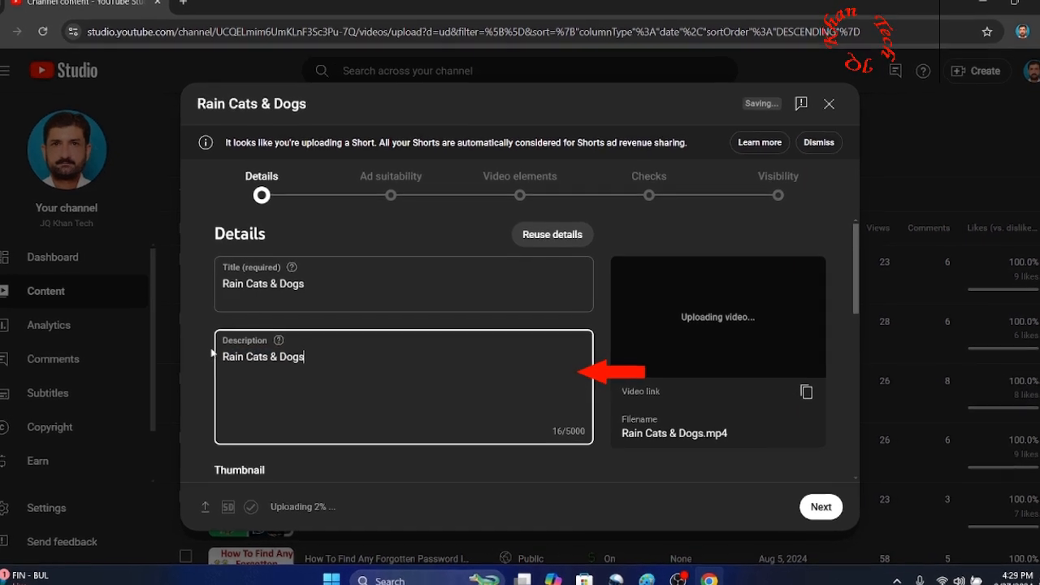
pyautogui.write('at the end of summer. the rain was too fast & it shower with great force with much louder voice.')
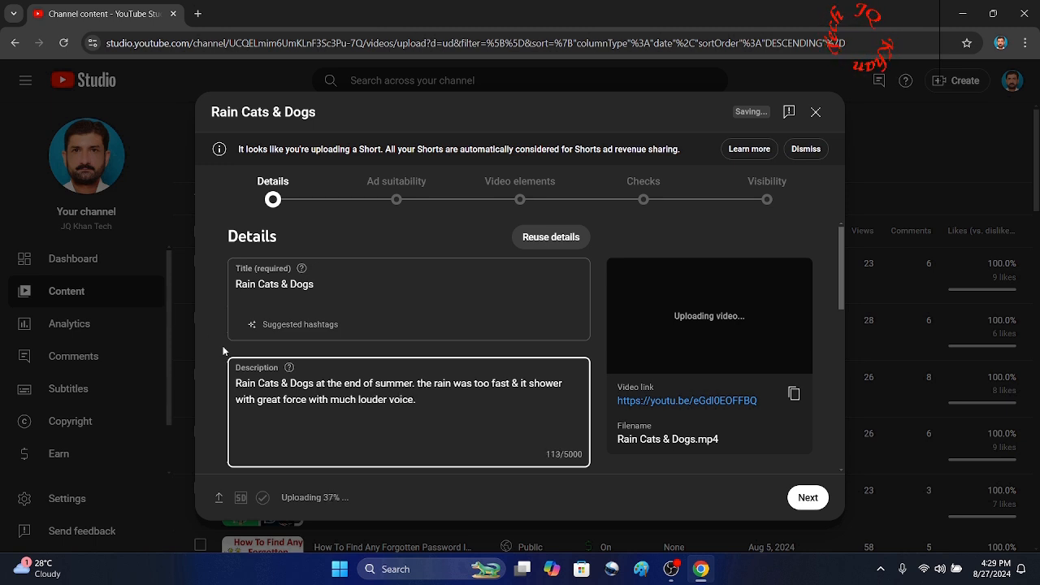
# Step: Add the video to the Shorts playlist
pyautogui.scroll(-4, 205, 326)
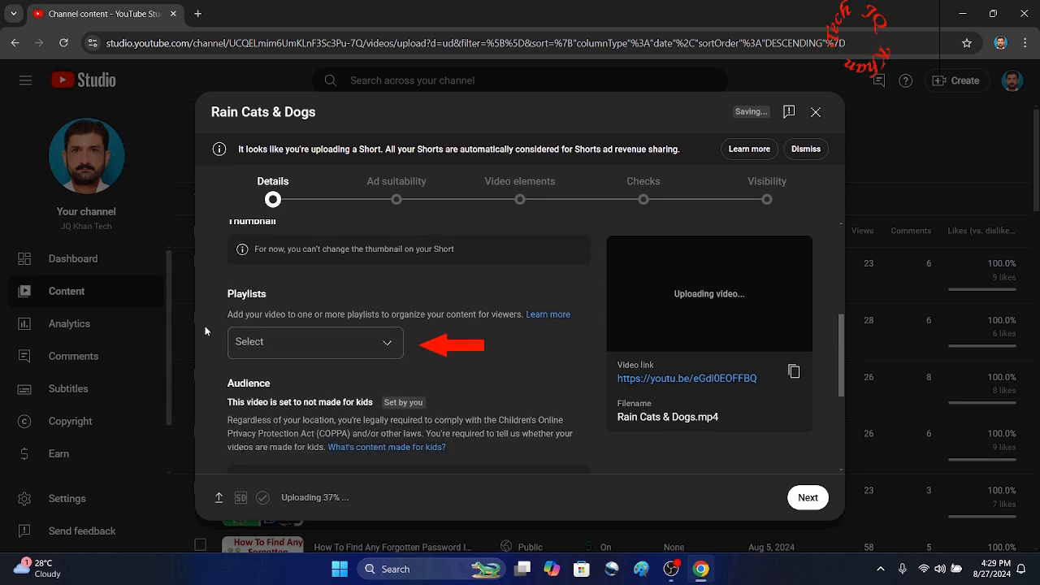
pyautogui.click(387, 348)
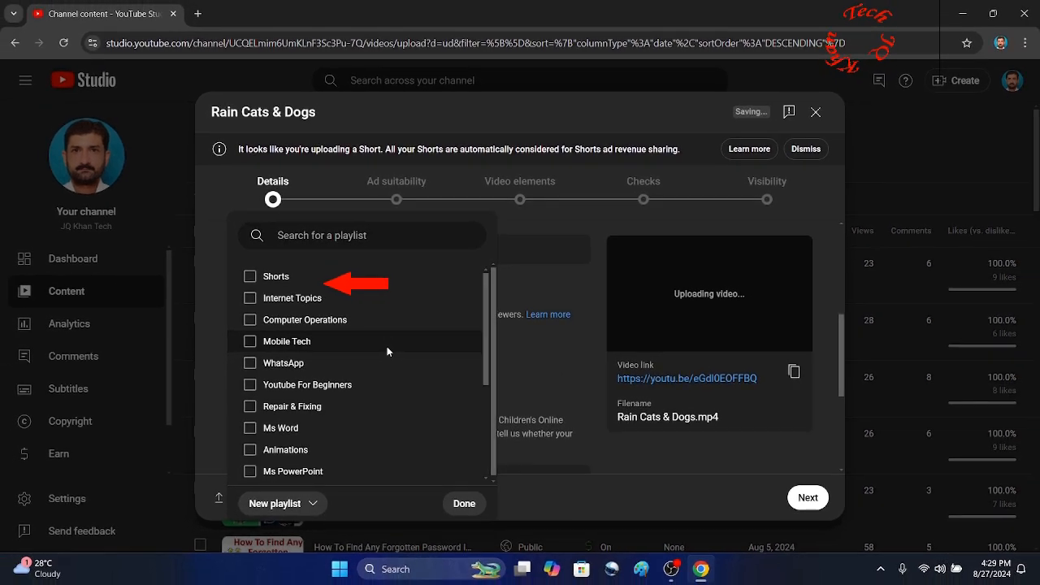
pyautogui.click(285, 279)
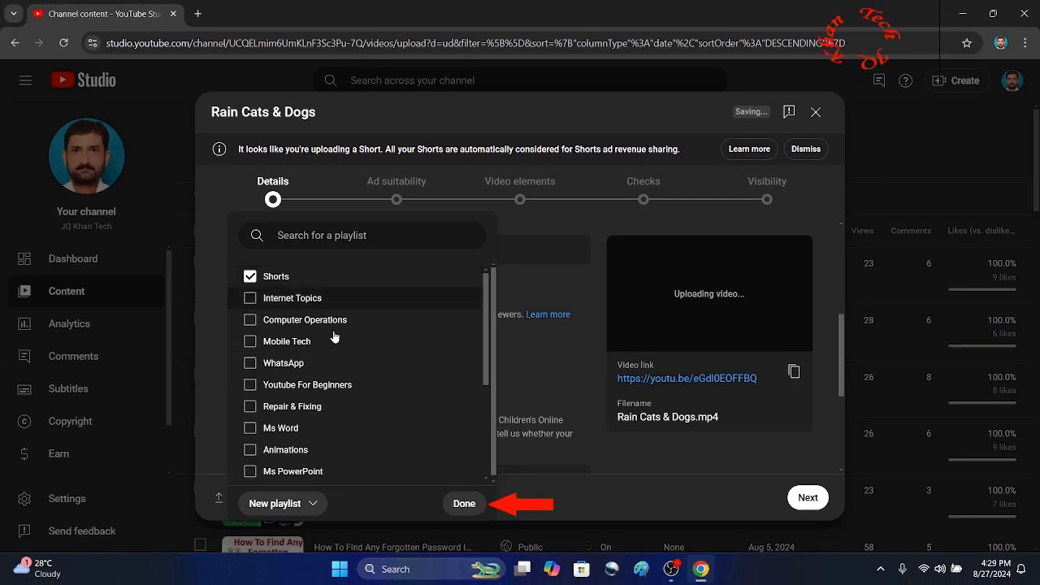
pyautogui.click(464, 503)
# Step: Expand the additional video details and answer No to the altered content question
pyautogui.scroll(-3, 412, 414)
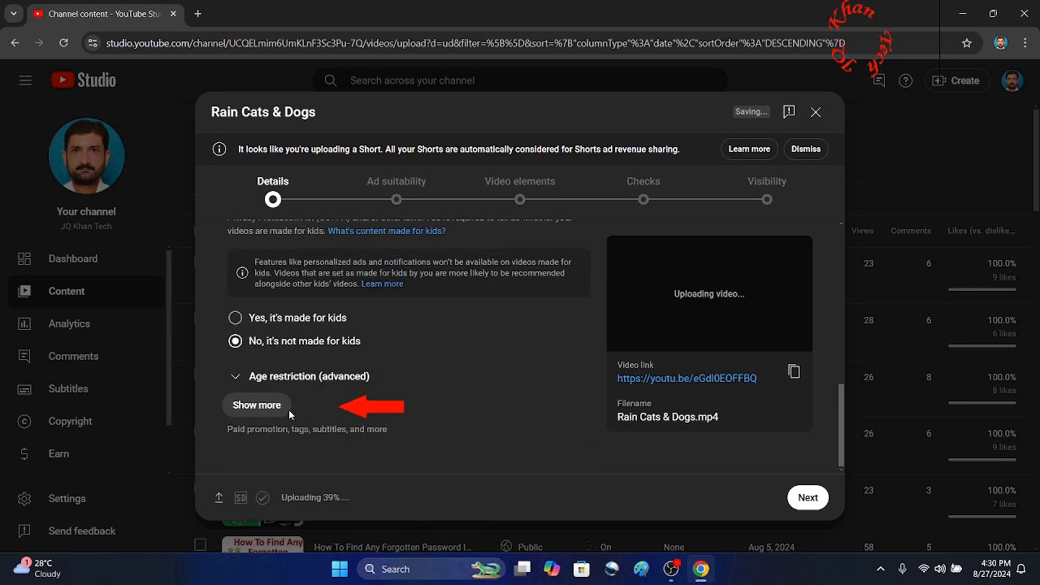
pyautogui.click(247, 405)
pyautogui.scroll(-3, 270, 420)
pyautogui.scroll(-1, 271, 415)
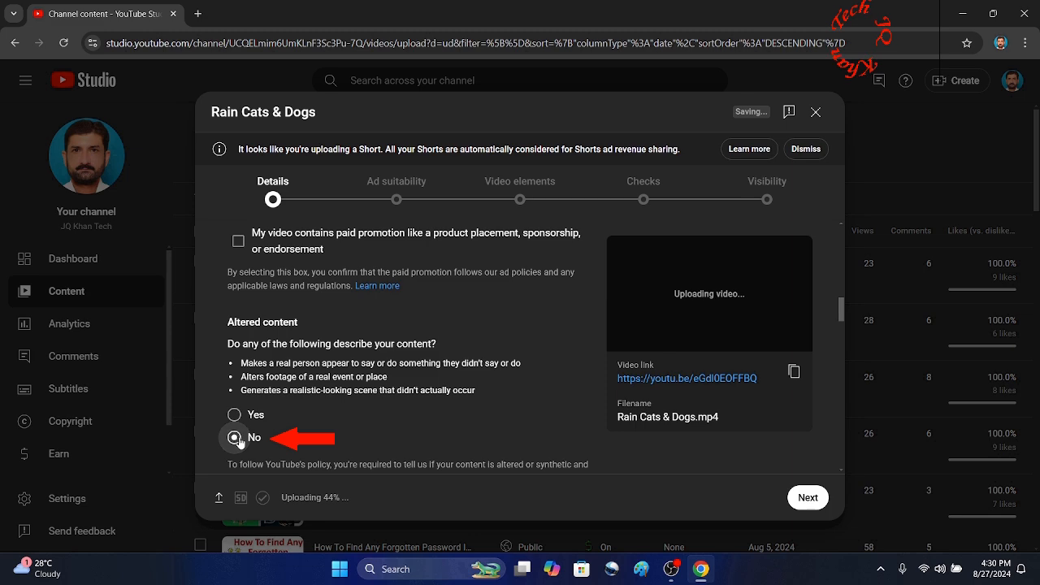
# Step: Add the tags "torrential rain", "fast rain", "rain on marbles" and "summer at the end of august 2024"
pyautogui.scroll(-5, 297, 429)
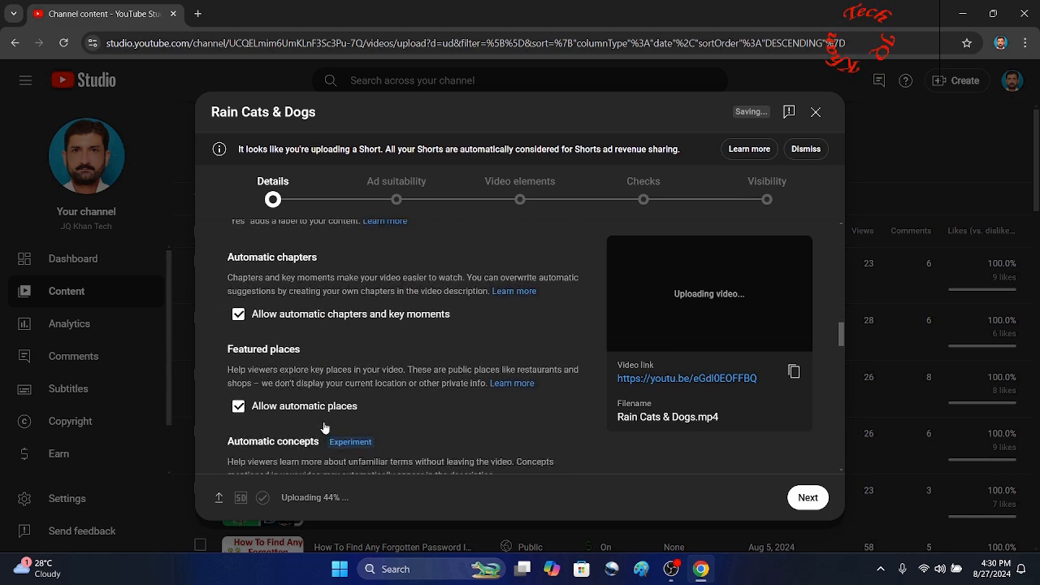
pyautogui.scroll(-3, 324, 428)
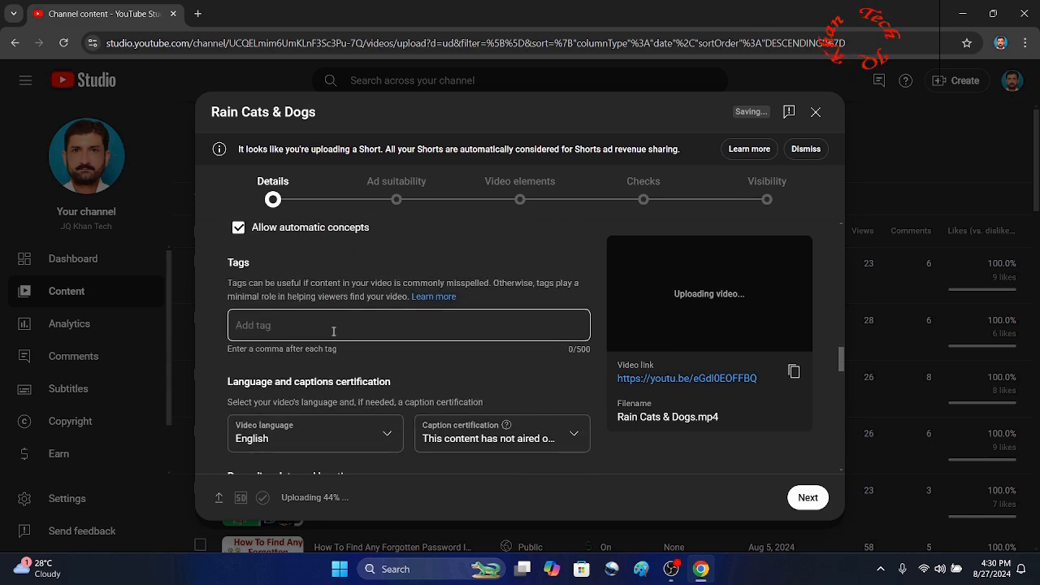
pyautogui.click(329, 327)
pyautogui.write('torrent')
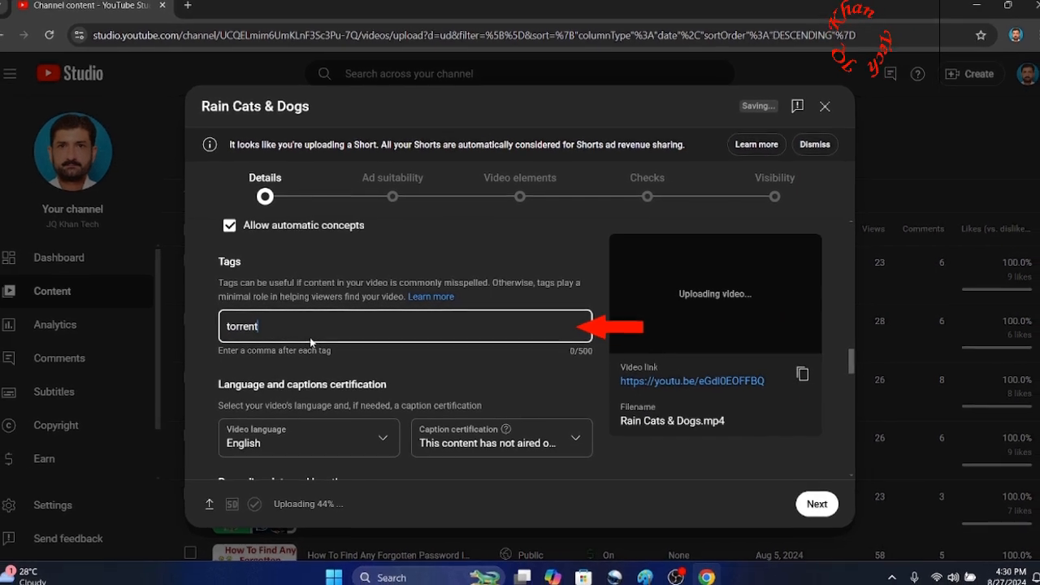
pyautogui.write('ial rain,fast ')
pyautogui.write('rain')
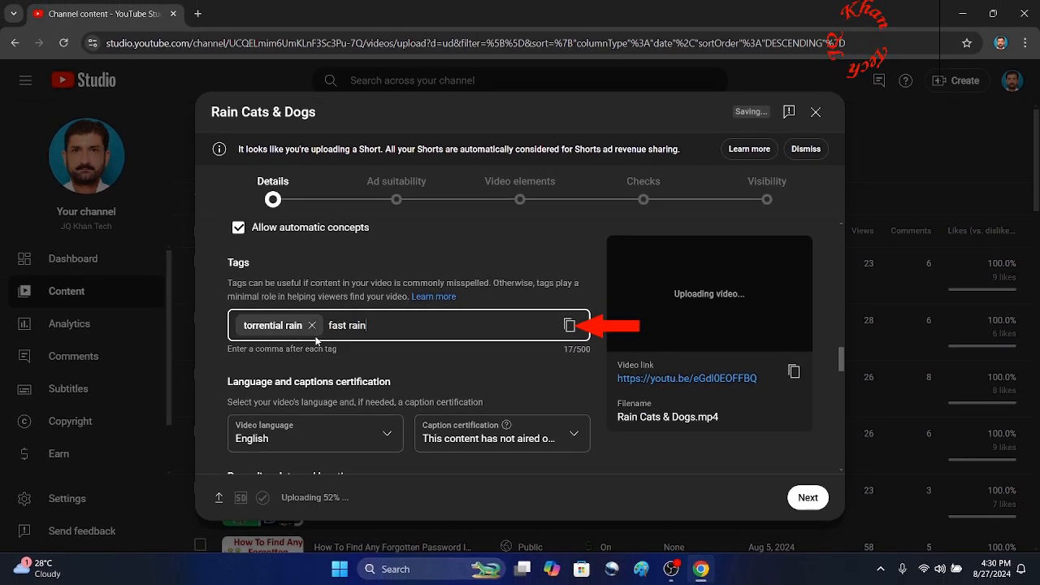
pyautogui.write(',')
pyautogui.write('rain on marbles')
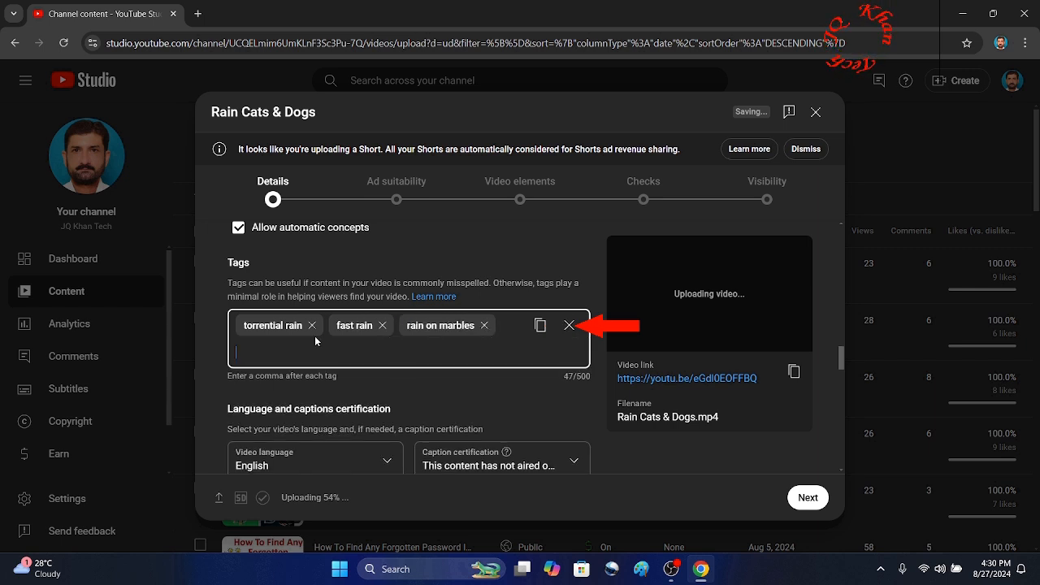
pyautogui.write(',summer at the en')
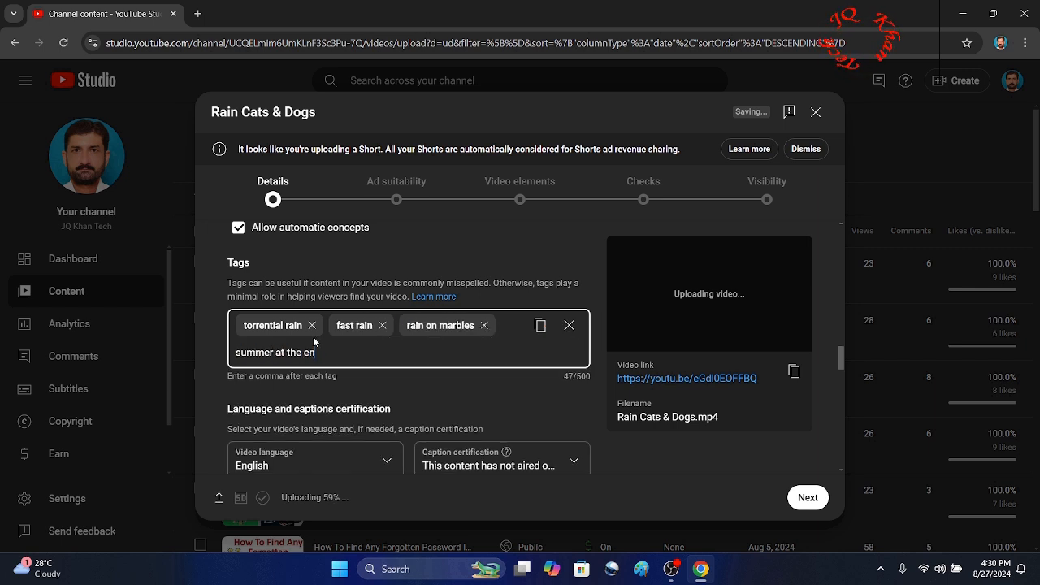
pyautogui.write('d of august 2024,')
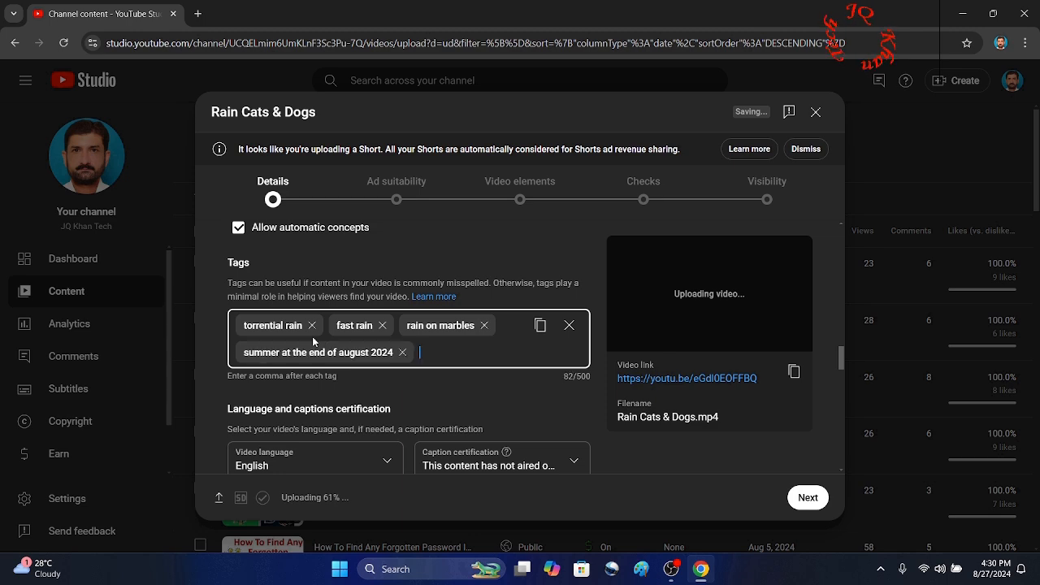
# Step: Set the video's recording date to Aug 27, 2024
pyautogui.scroll(-2, 313, 336)
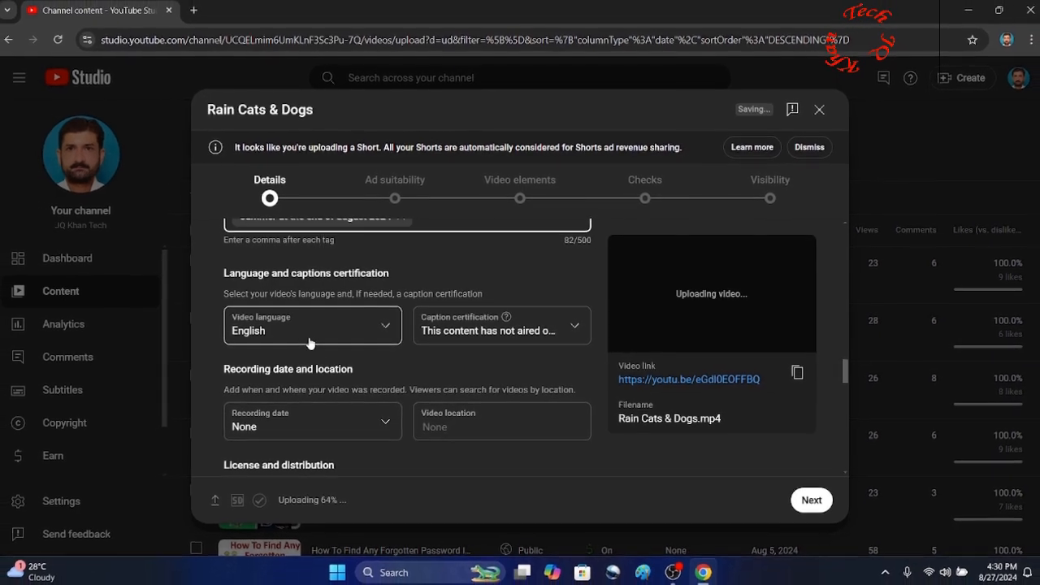
pyautogui.scroll(-1, 312, 343)
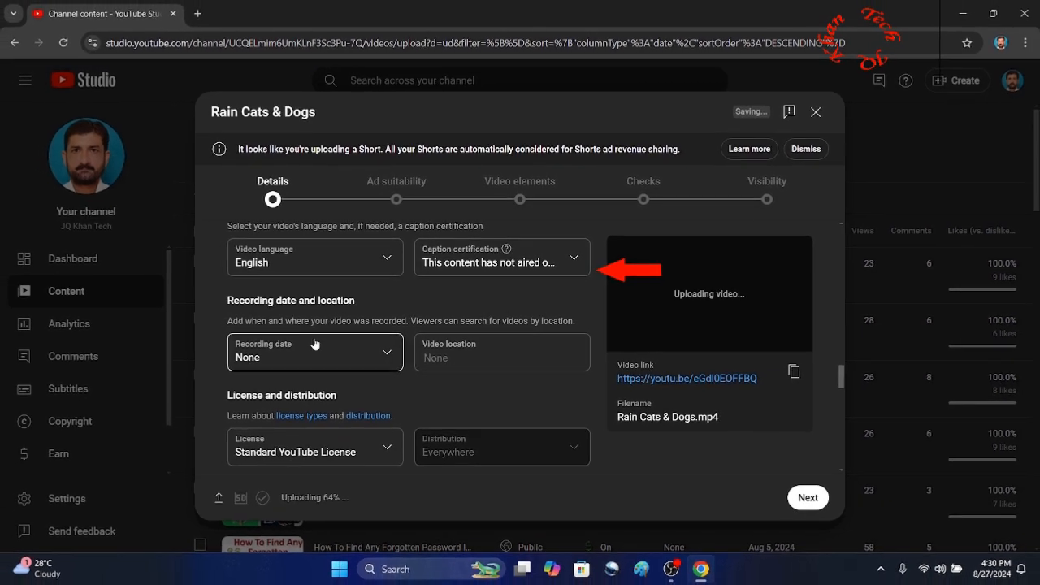
pyautogui.click(387, 360)
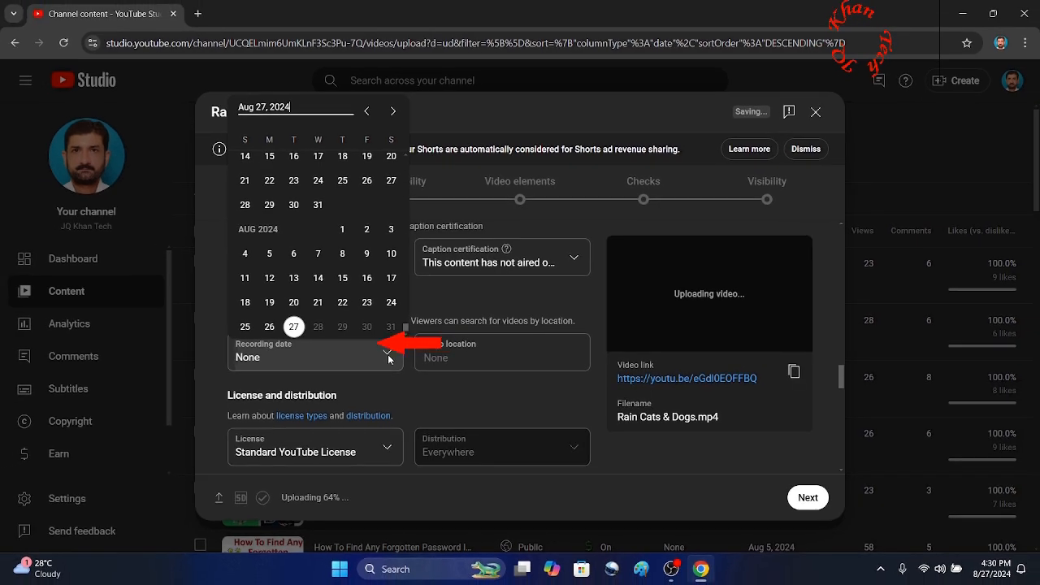
pyautogui.click(294, 328)
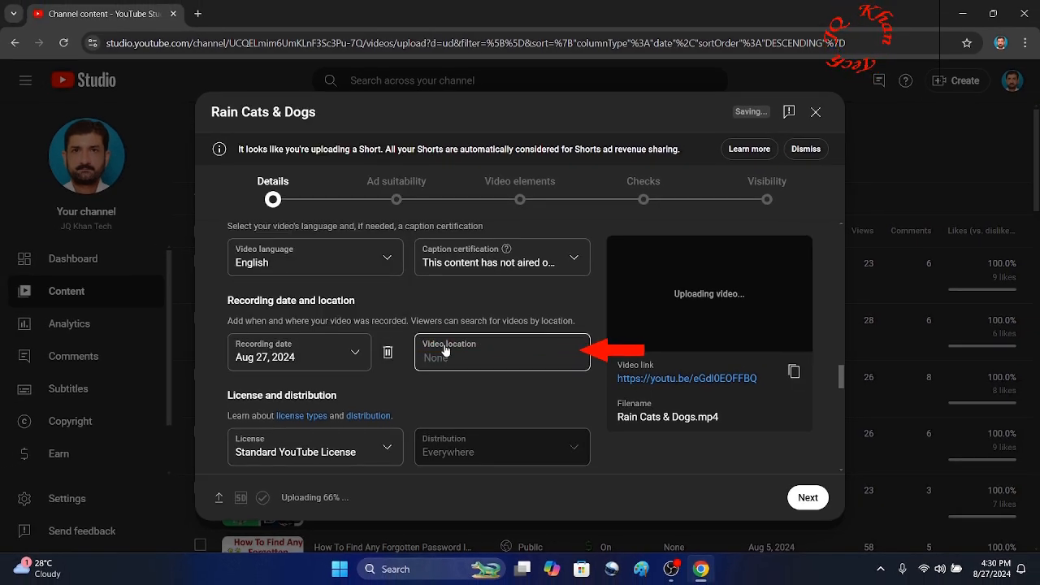
# Step: Set the video's category to Travel & Events and continue to the Ad suitability stage
pyautogui.scroll(-4, 365, 397)
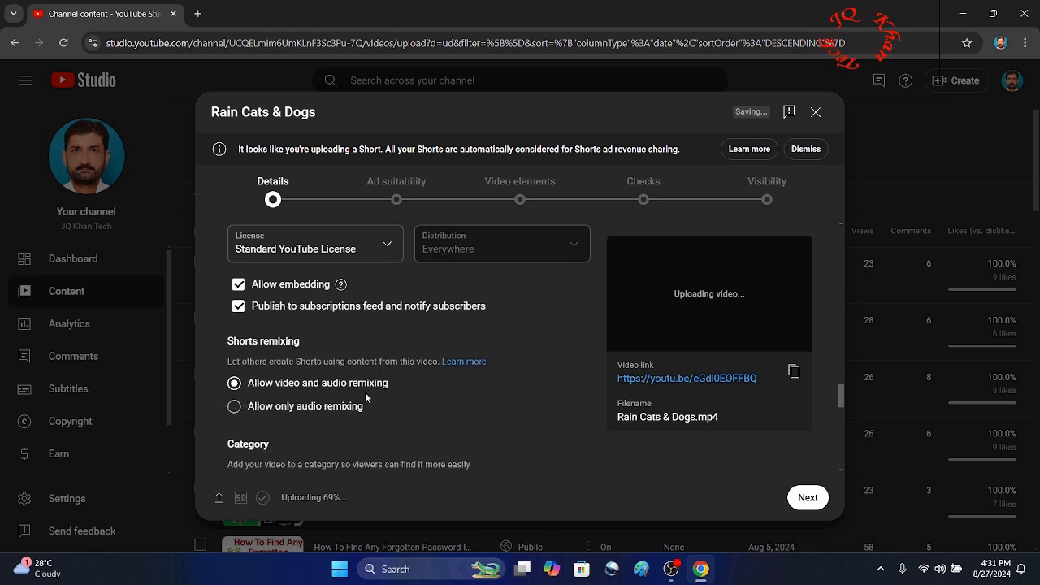
pyautogui.click(389, 364)
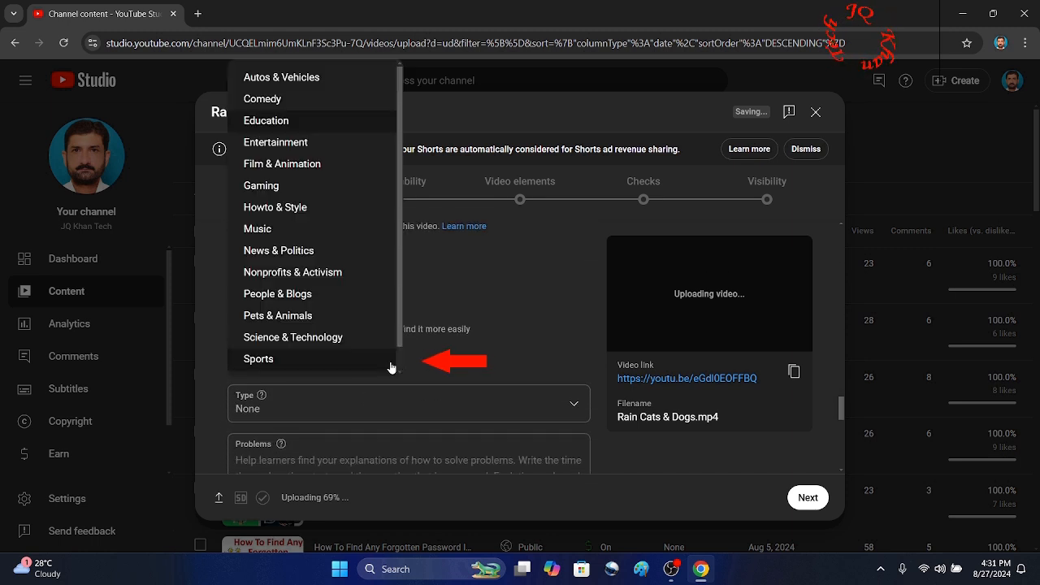
pyautogui.scroll(-1, 357, 346)
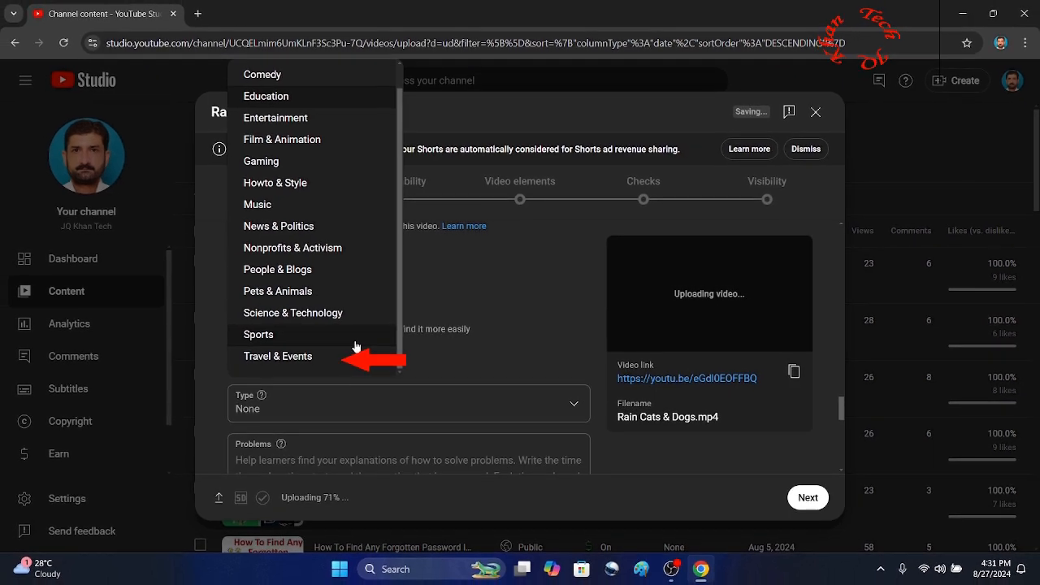
pyautogui.click(316, 361)
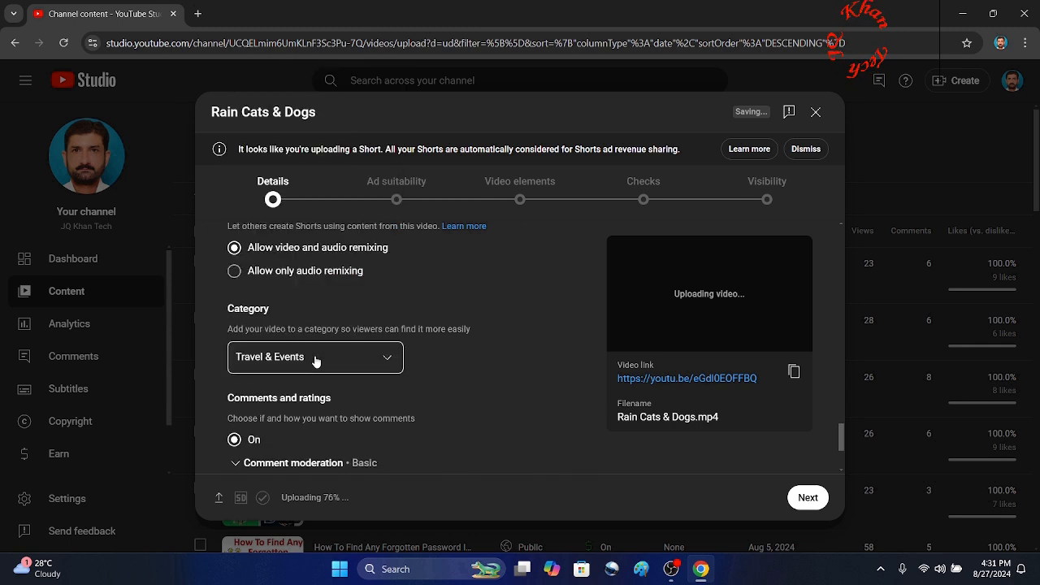
pyautogui.scroll(-2, 394, 373)
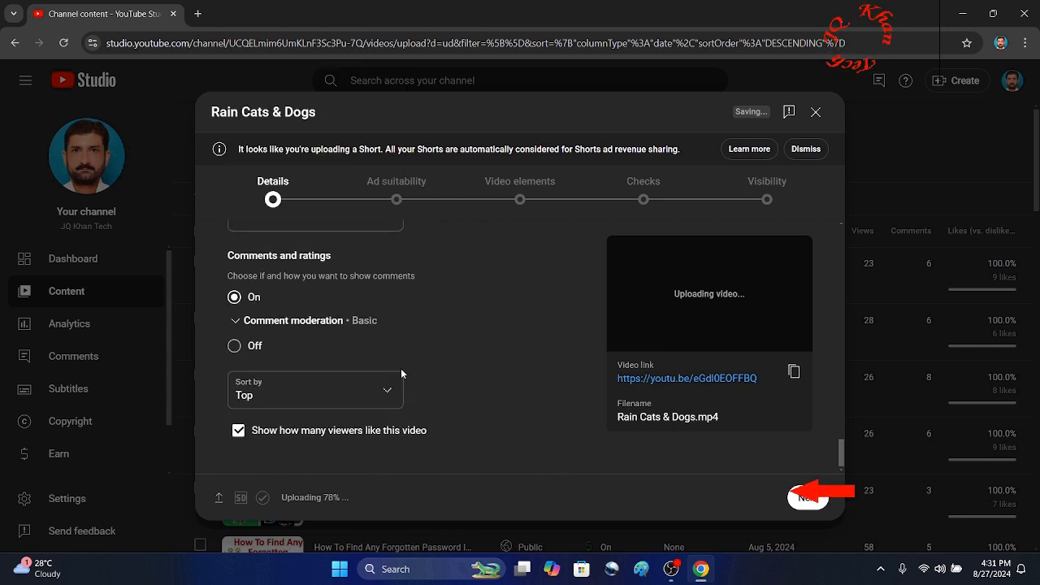
pyautogui.click(814, 497)
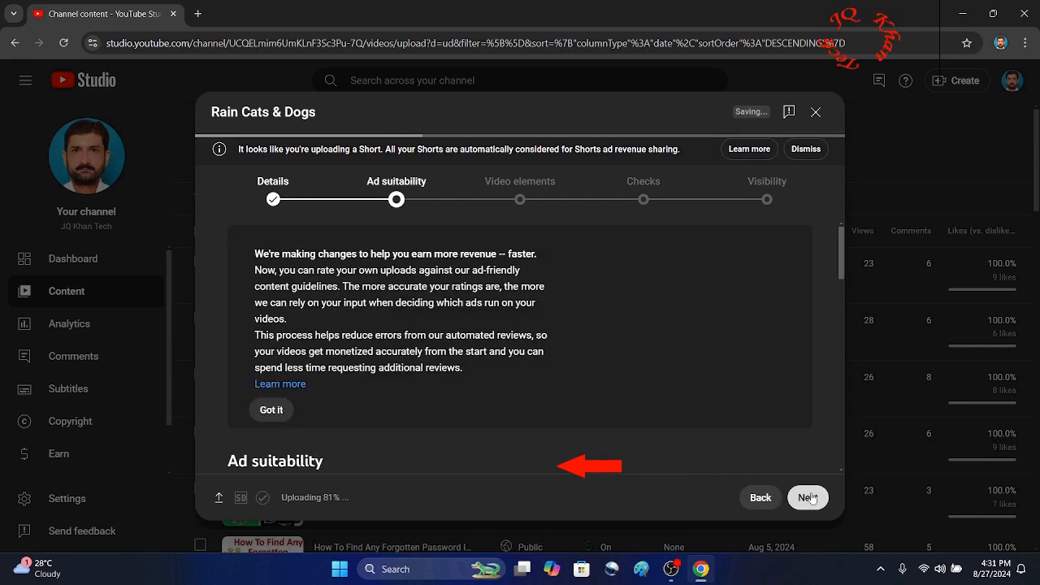
# Step: Rate the video's ad suitability as None of the above, submit the rating and continue to the Video elements stage
pyautogui.scroll(-10, 506, 378)
pyautogui.scroll(-5, 507, 381)
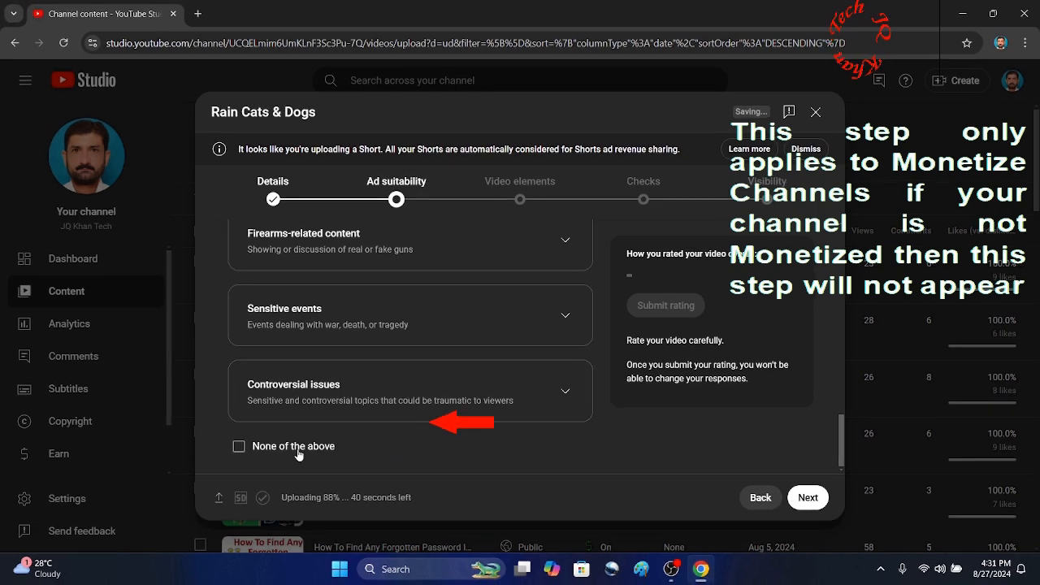
pyautogui.click(239, 446)
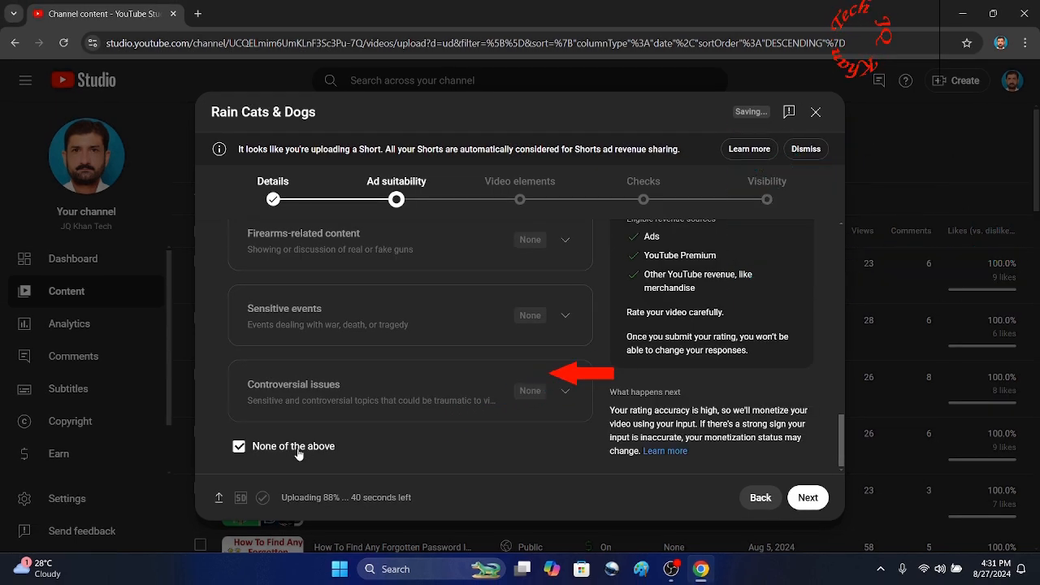
pyautogui.scroll(3, 671, 329)
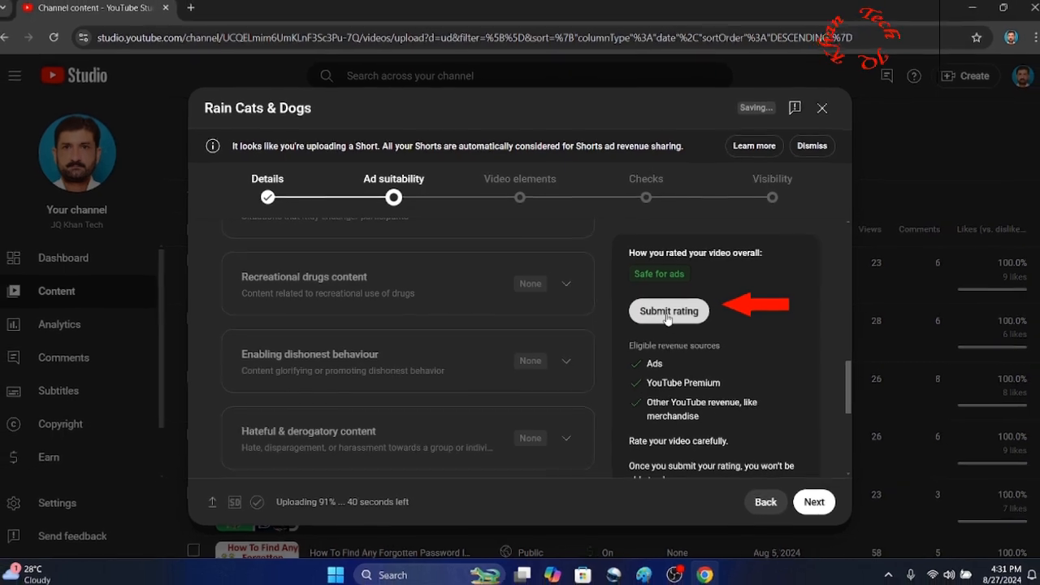
pyautogui.click(664, 312)
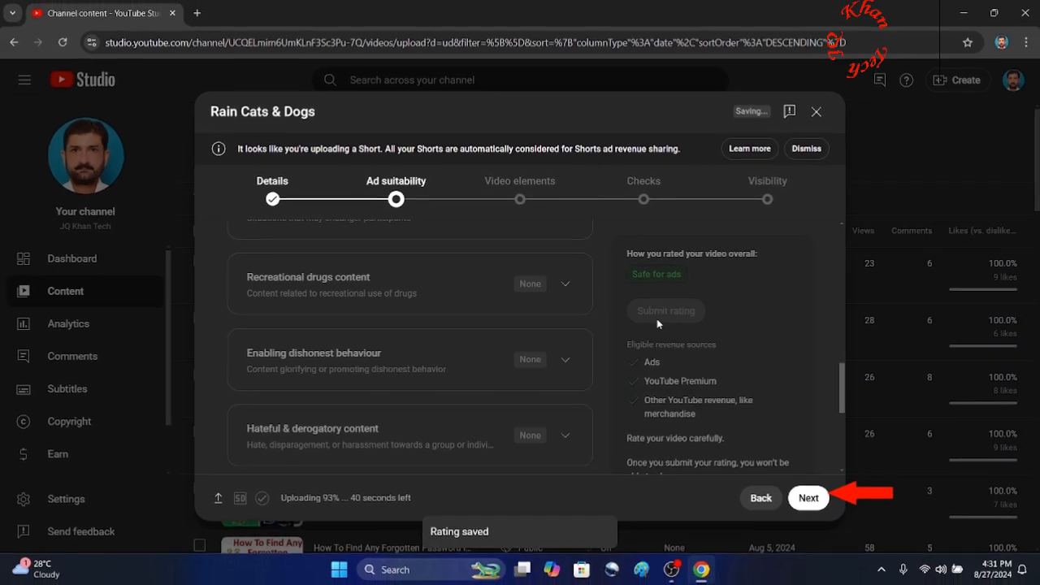
pyautogui.click(808, 497)
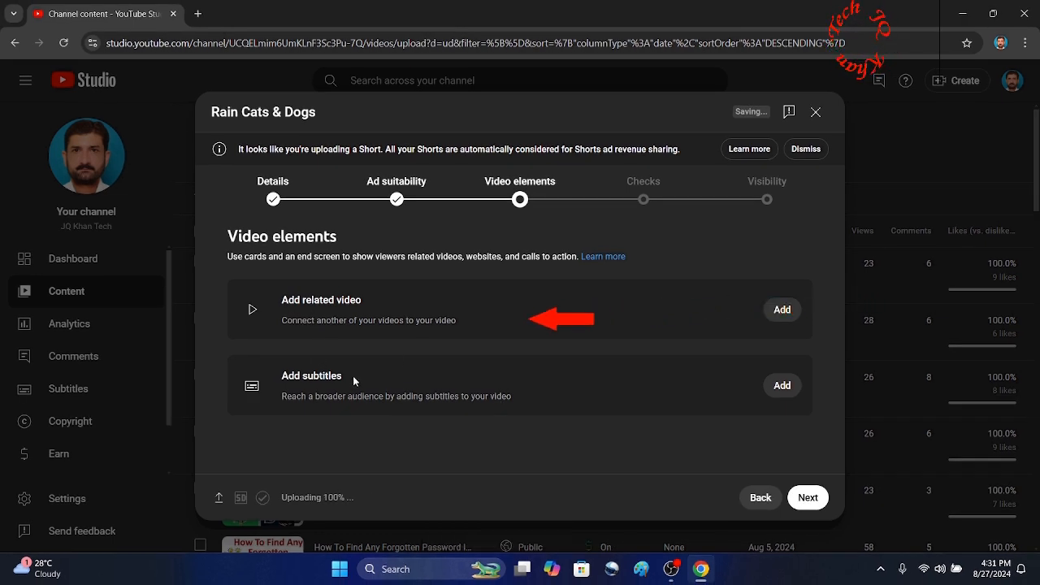
# Step: Add LOC Indo Pak as the related video and continue to the Checks stage
pyautogui.click(782, 310)
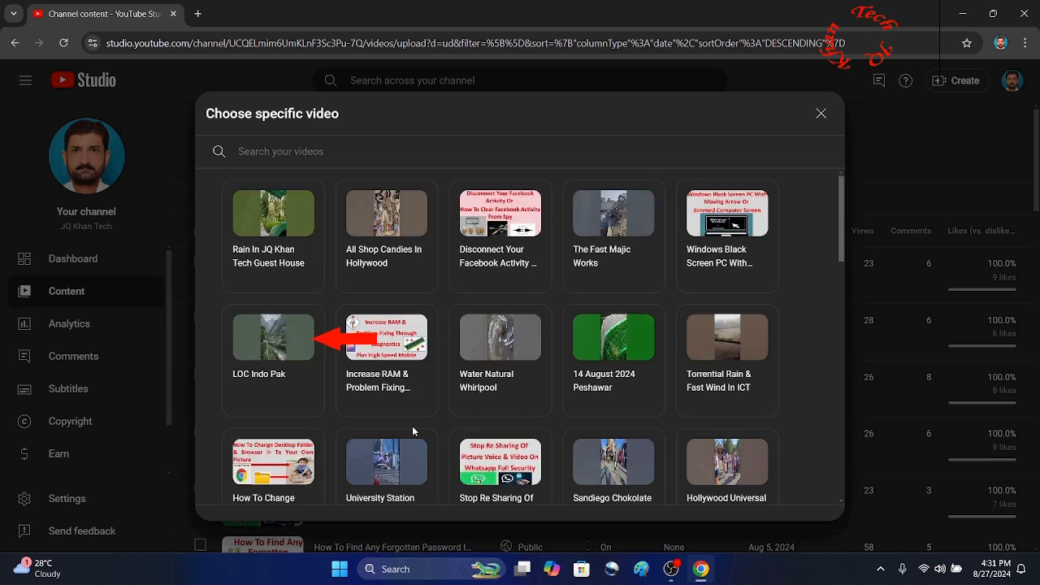
pyautogui.click(281, 351)
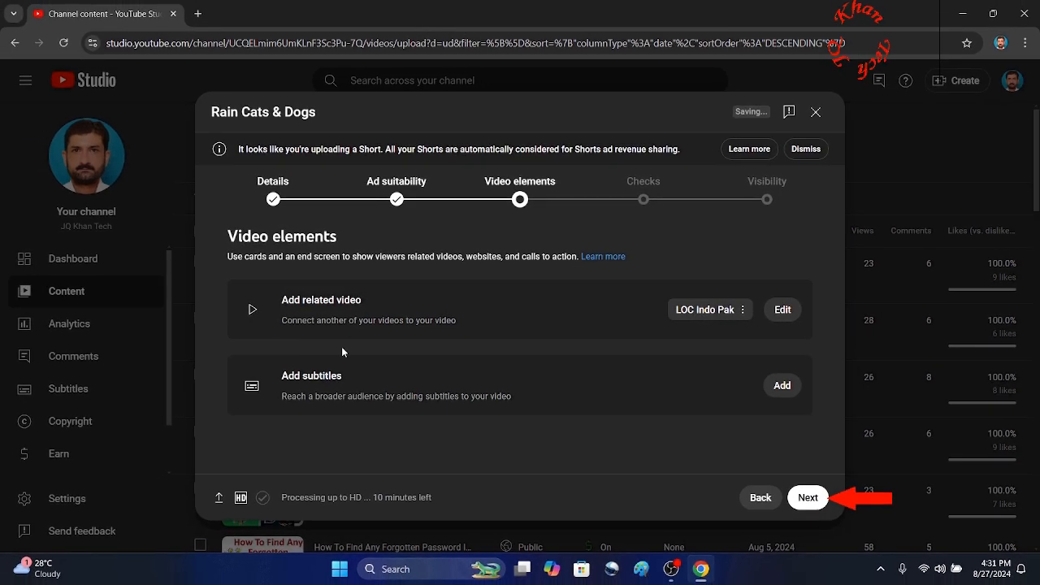
pyautogui.click(806, 499)
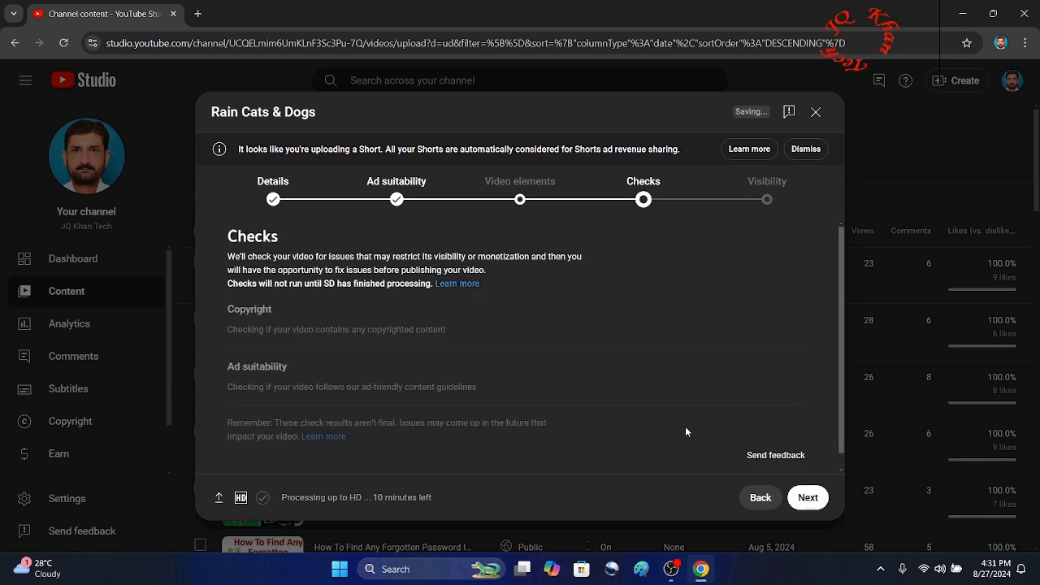
# Step: Continue past the Checks stage to Visibility and save the video as Unlisted
pyautogui.scroll(-1, 683, 424)
pyautogui.click(807, 497)
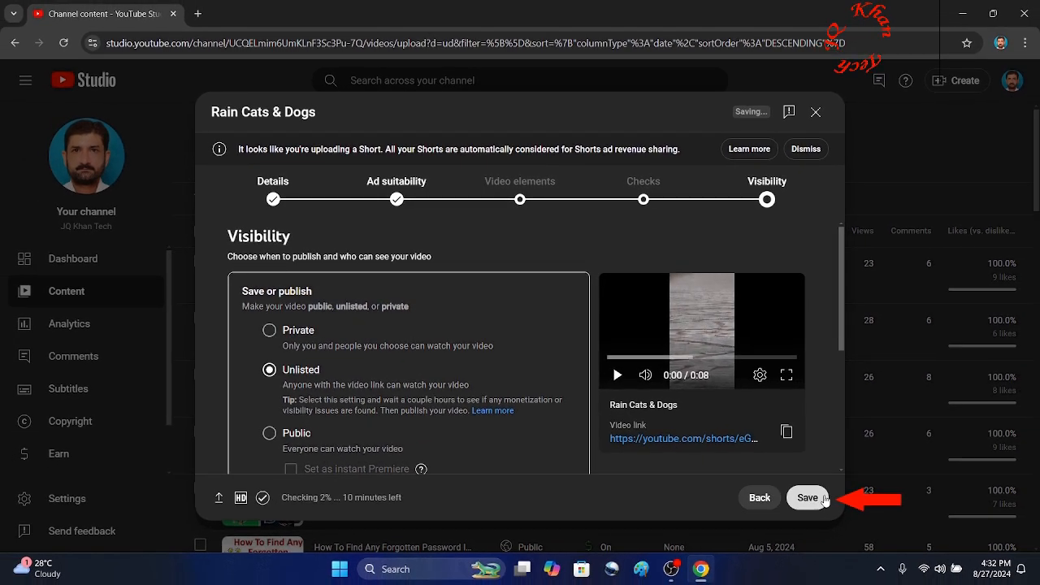
pyautogui.click(822, 499)
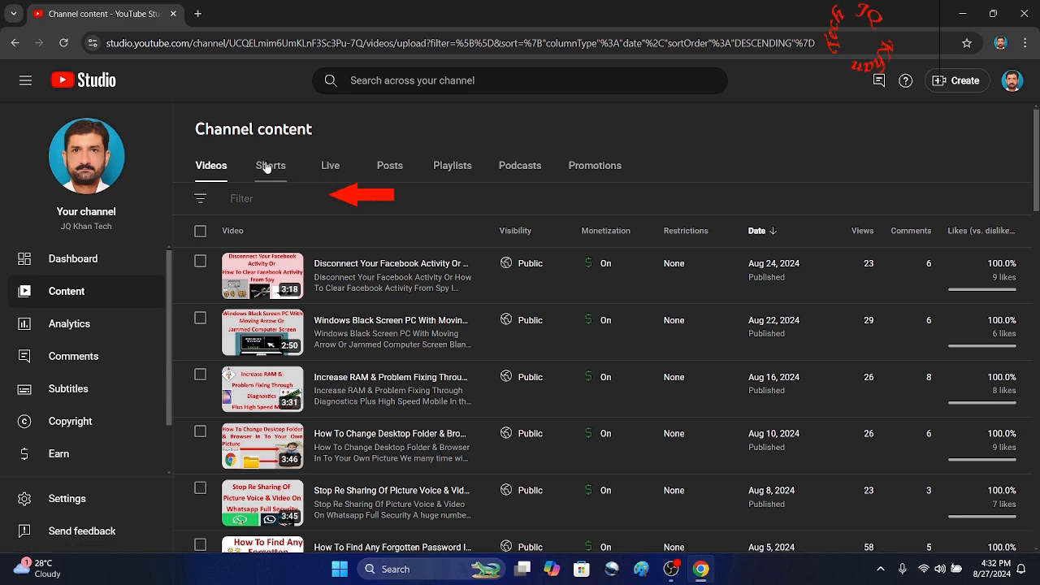
# Step: In the channel's Shorts list, schedule Rain Cats & Dogs to go public on Aug 28, 2024 at 4:00 AM
pyautogui.click(267, 168)
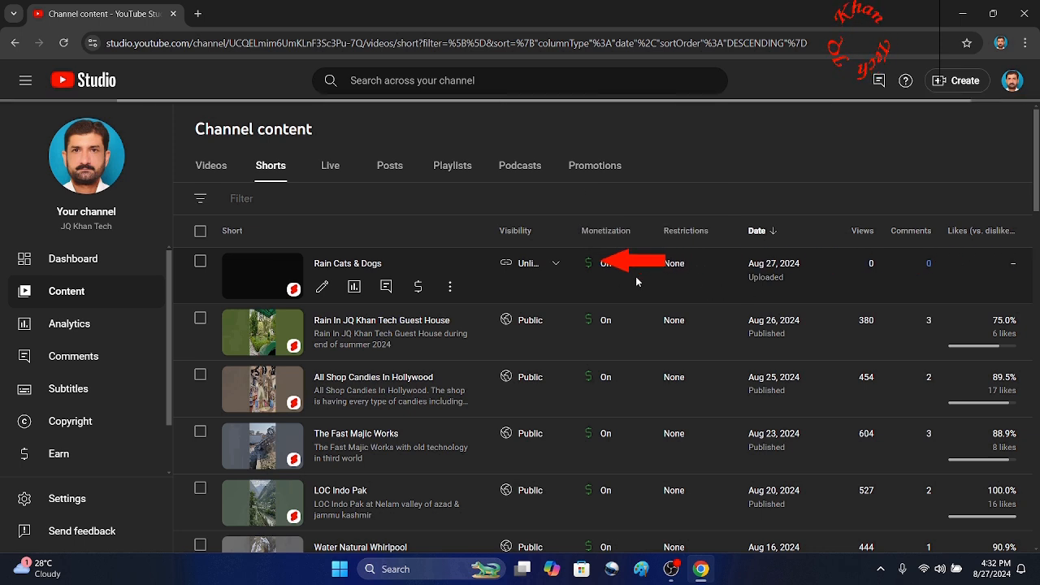
pyautogui.click(556, 263)
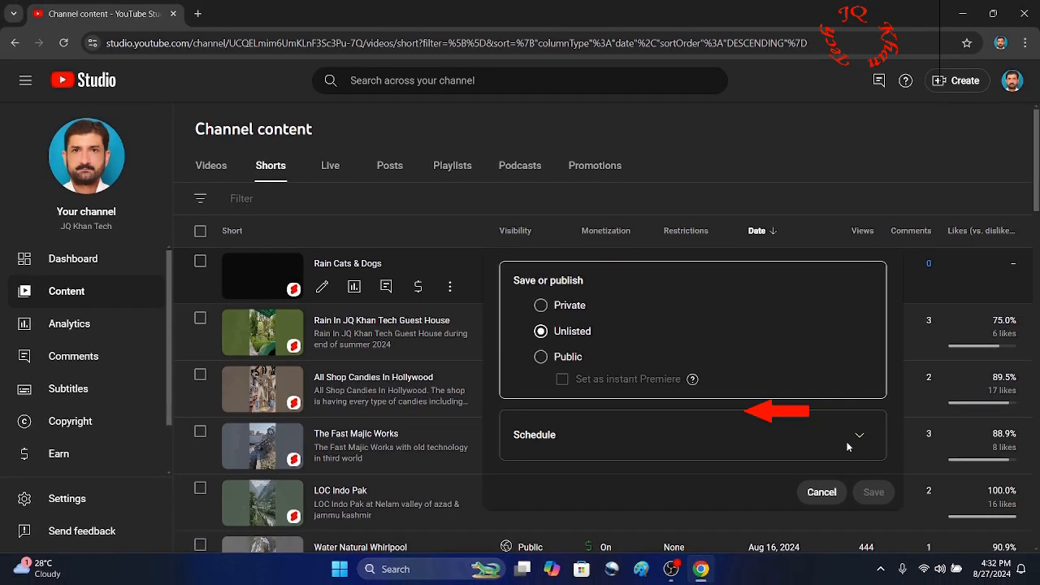
pyautogui.click(859, 439)
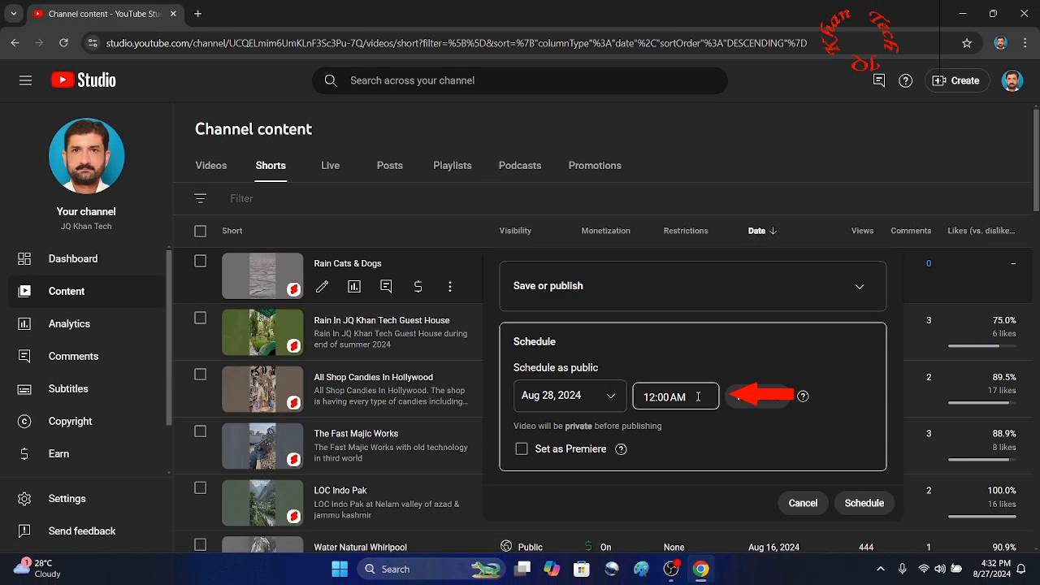
pyautogui.click(693, 397)
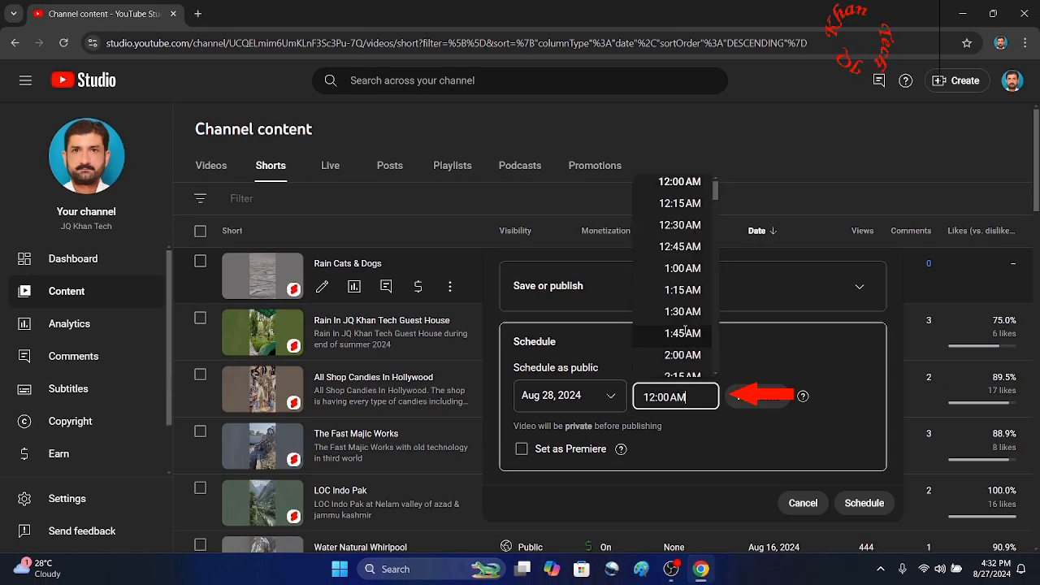
pyautogui.scroll(-3, 681, 330)
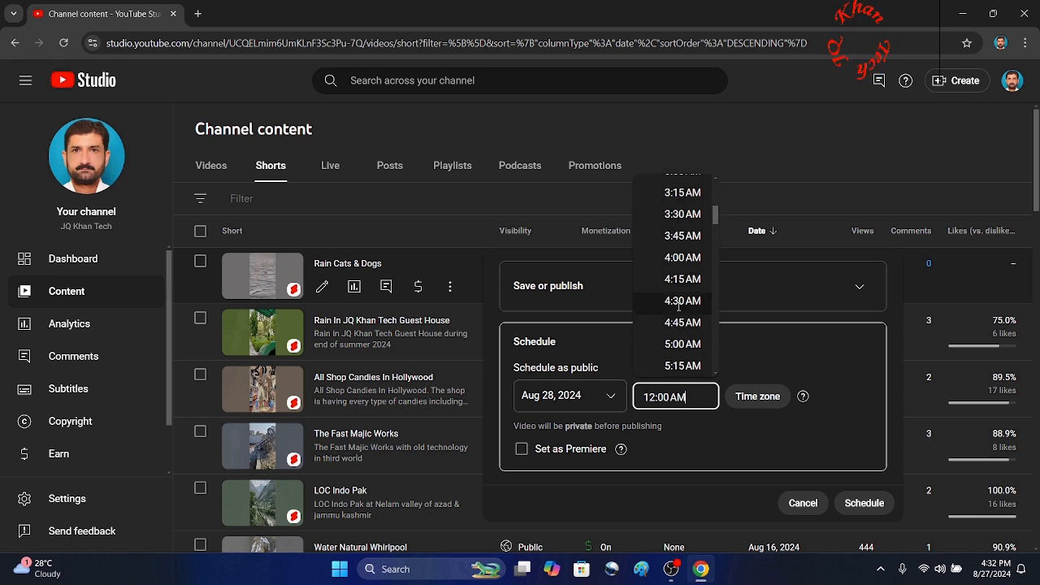
pyautogui.click(673, 258)
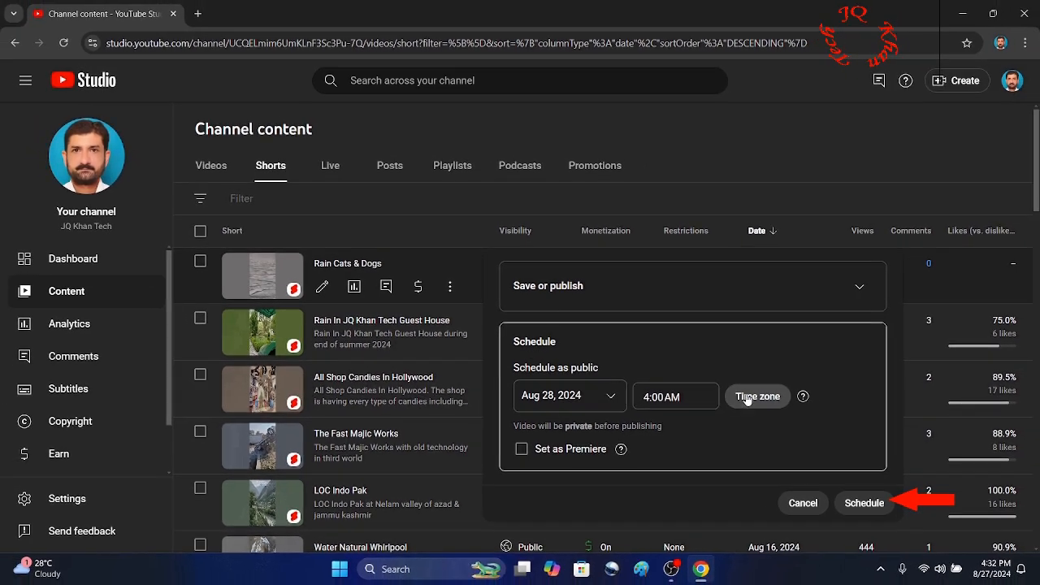
pyautogui.click(861, 502)
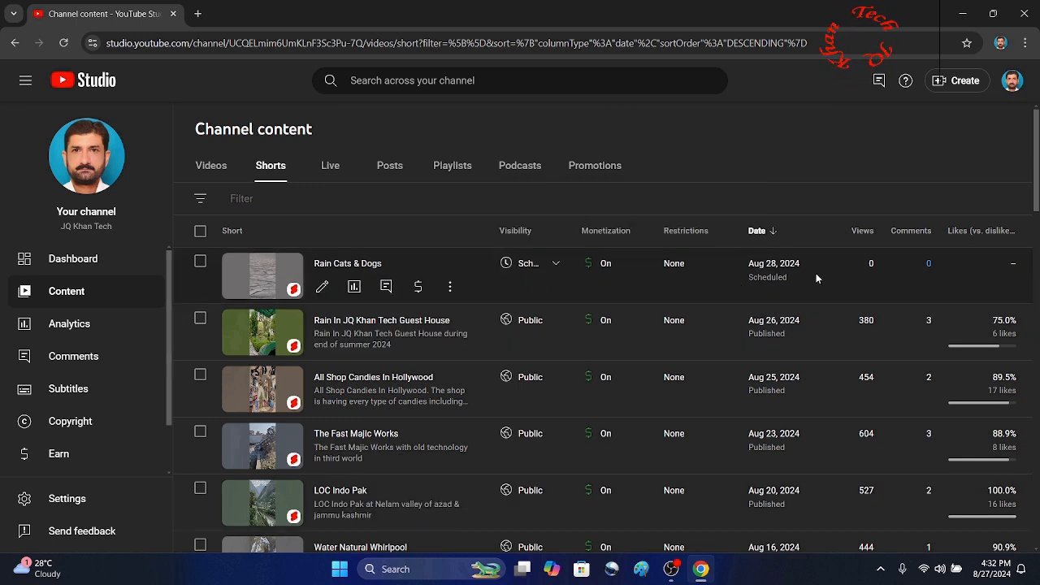
# Step: View the Rain Cats & Dogs Short on its YouTube page and close the browser
pyautogui.click(418, 286)
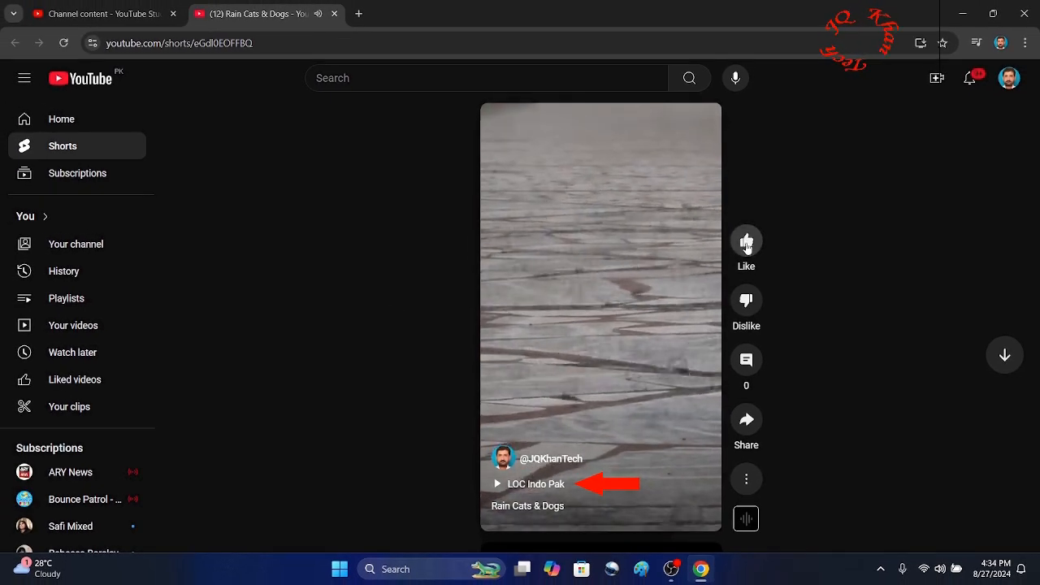
pyautogui.click(1024, 14)
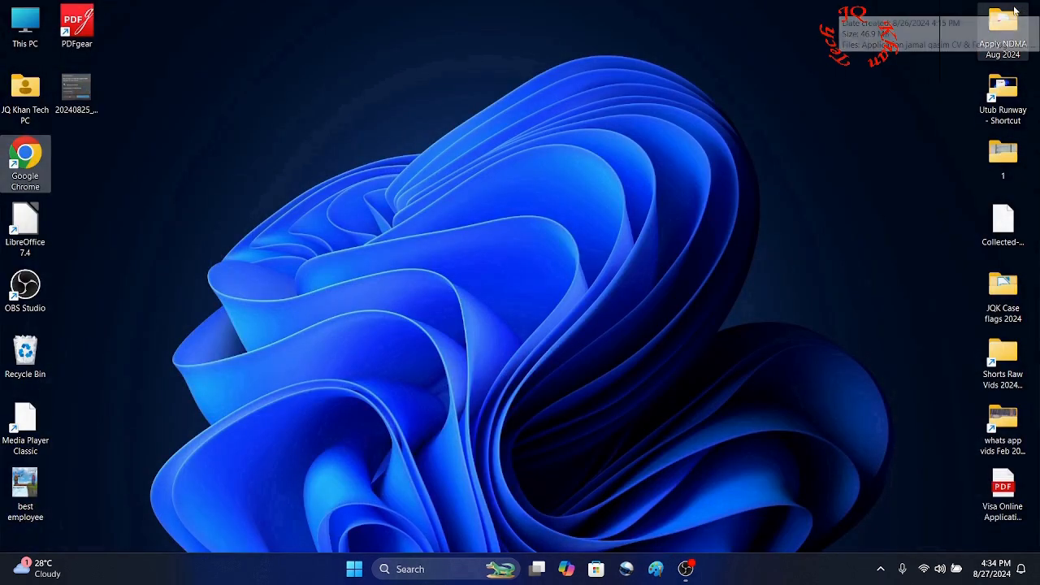